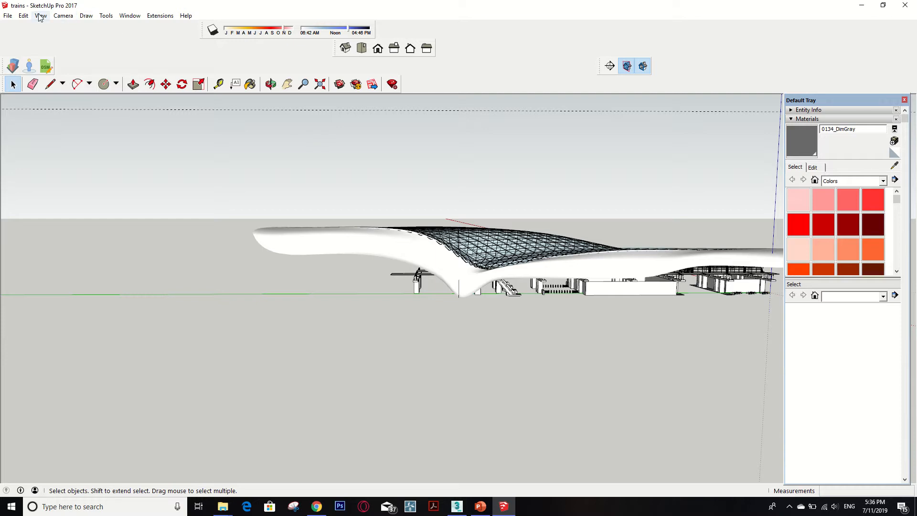
Open the Extension Warehouse and search it for "export STL".
click(7, 16)
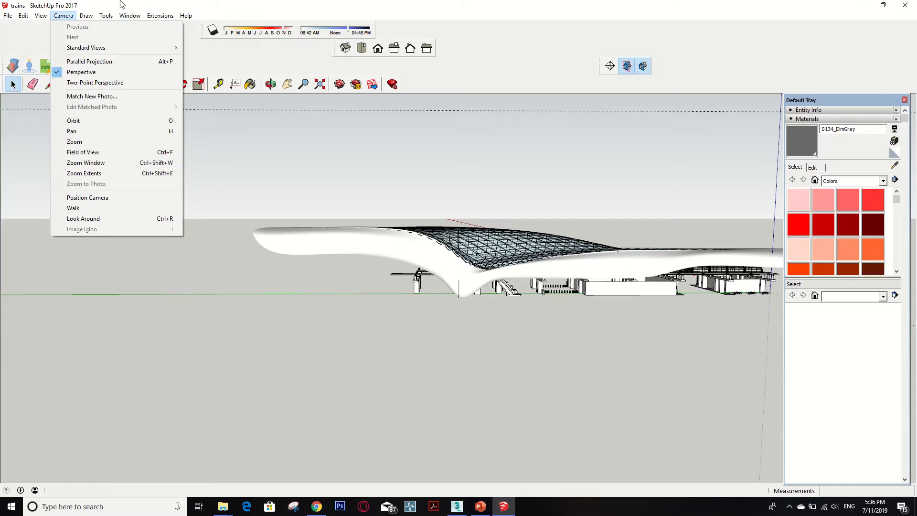
mouse_move(155, 18)
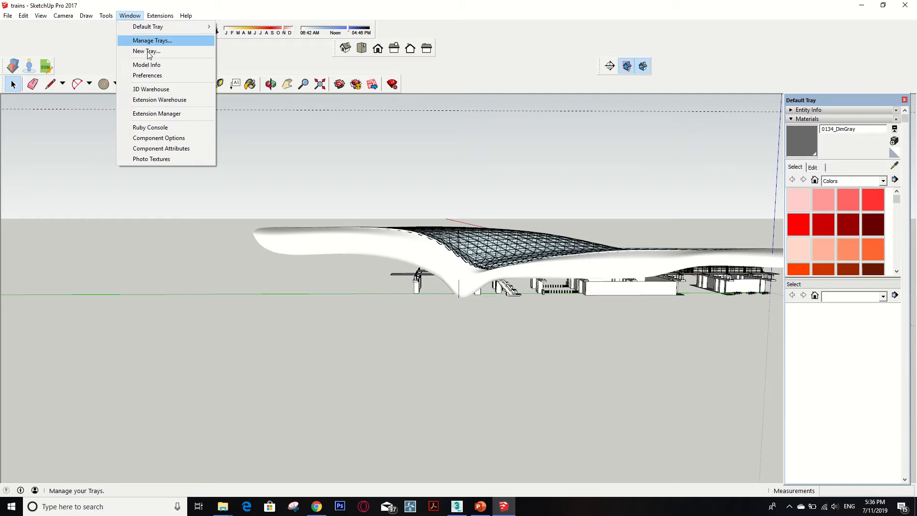
click(159, 99)
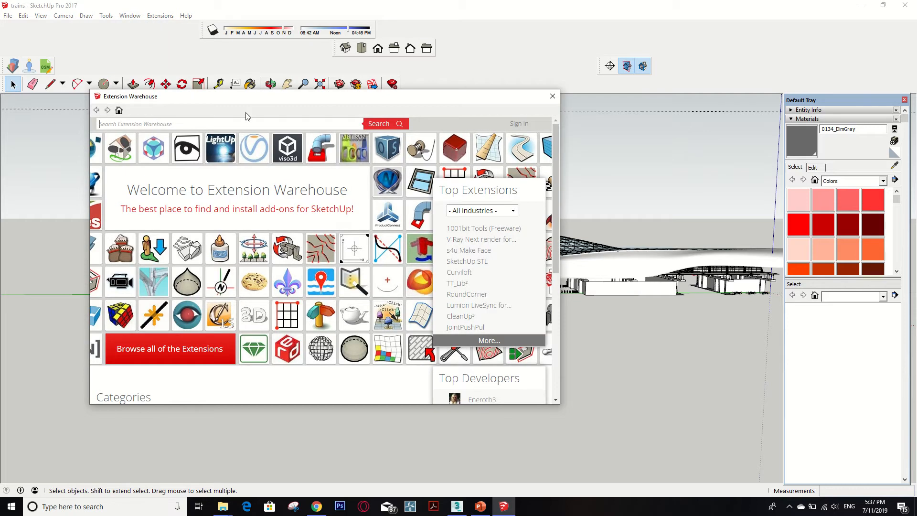
text(export STL)
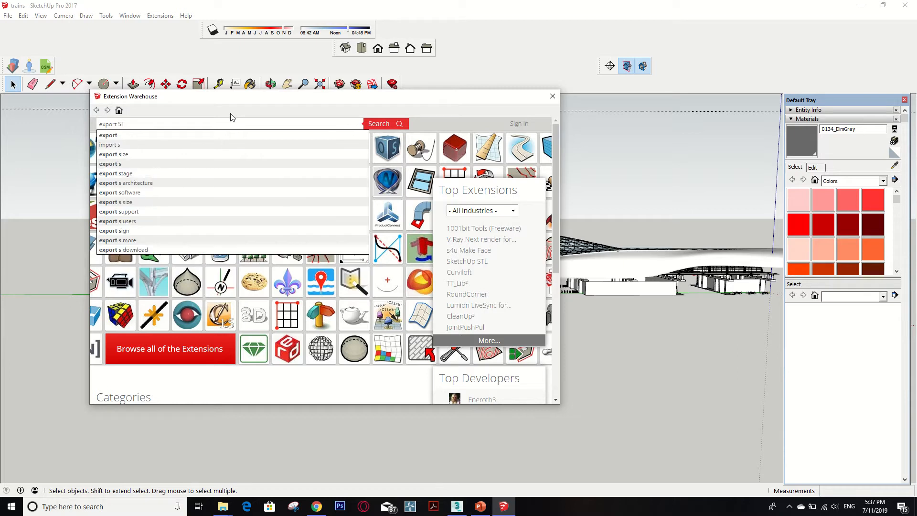
click(392, 123)
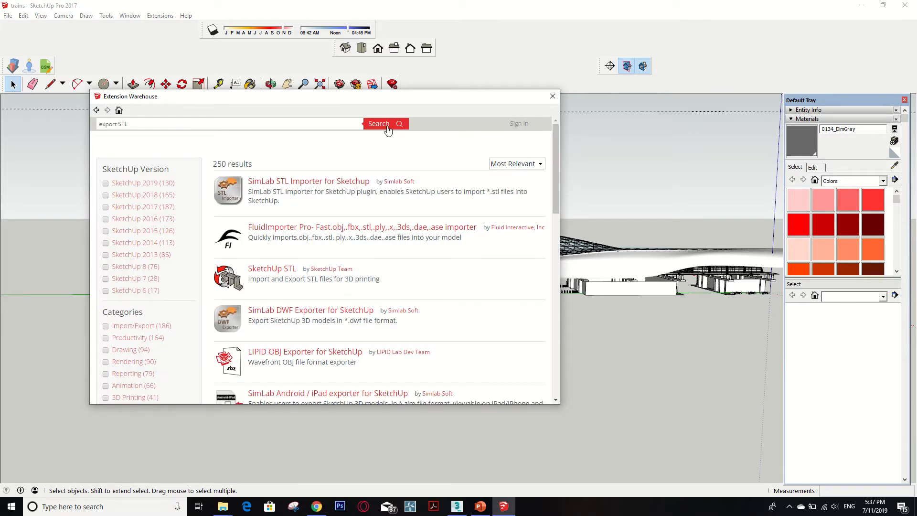
Open the SketchUp STL extension's page, read through its description, and close the Extension Warehouse.
scroll(376, 133, down, 2)
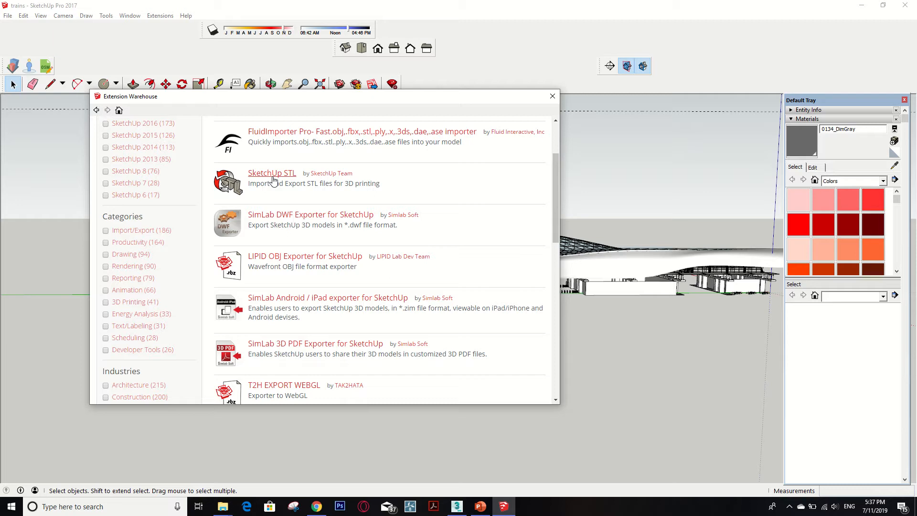
click(274, 174)
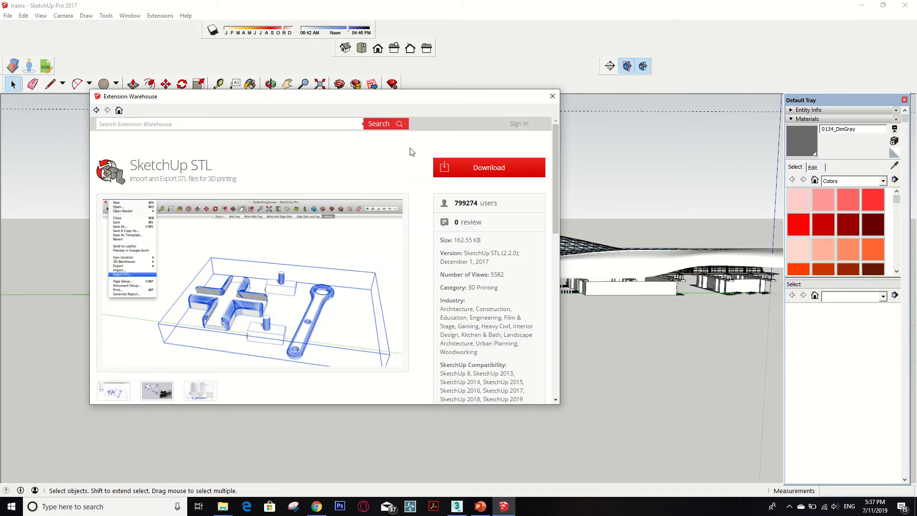
scroll(451, 179, down, 3)
scroll(449, 182, down, 10)
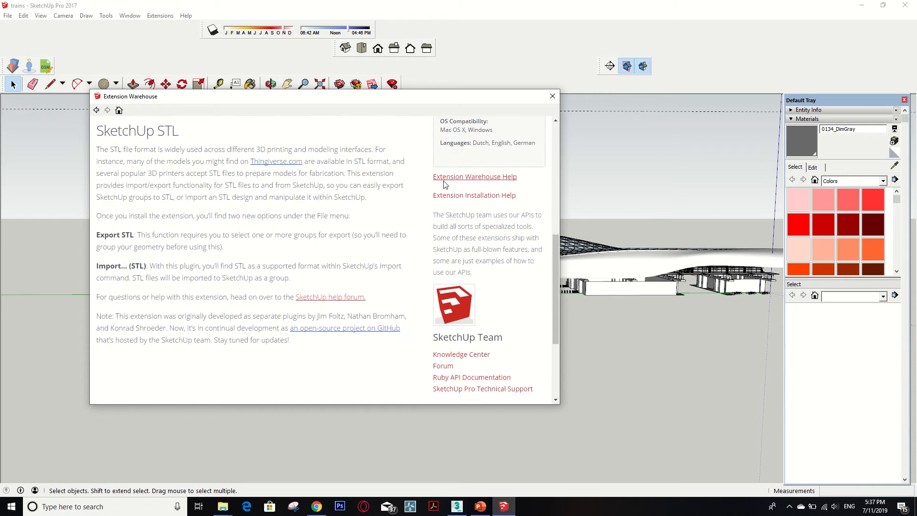
scroll(445, 184, up, 10)
scroll(445, 184, up, 4)
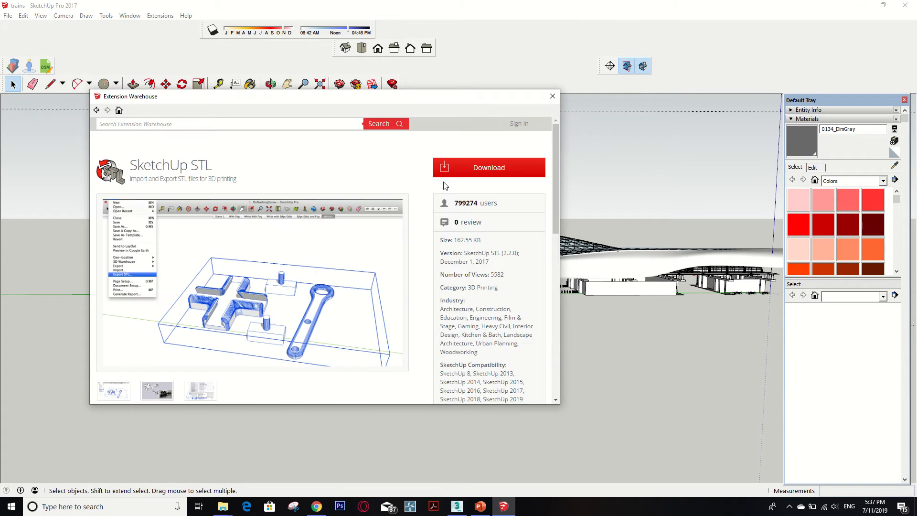
click(549, 99)
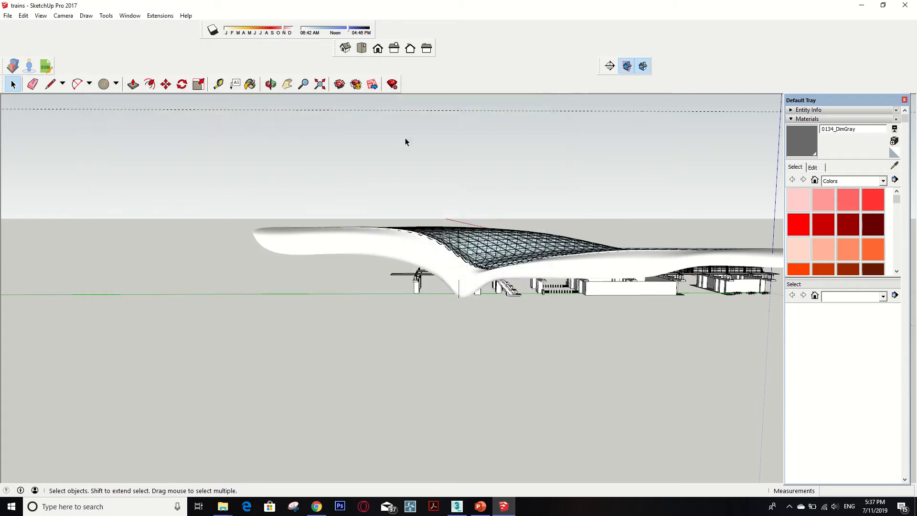
Select the curved roof group and move it up about 18,600 mm, clear of the station platforms.
scroll(430, 207, up, 5)
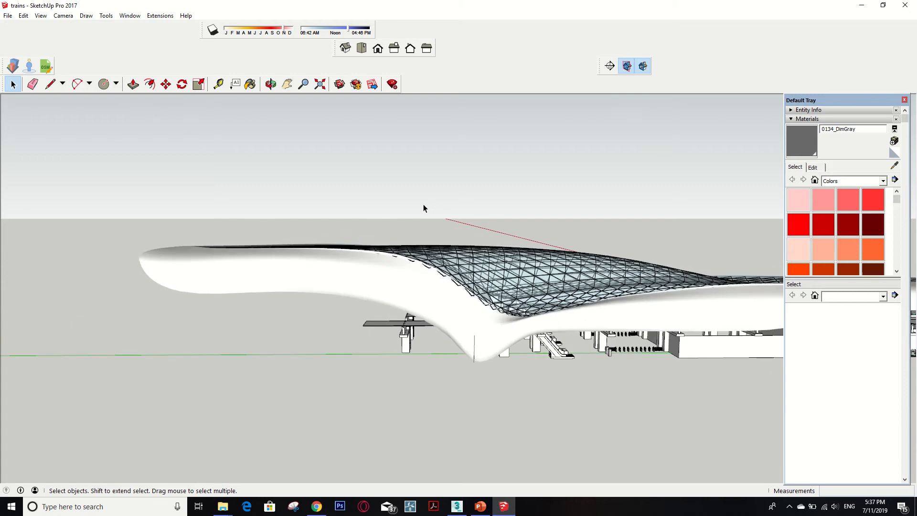
click(388, 267)
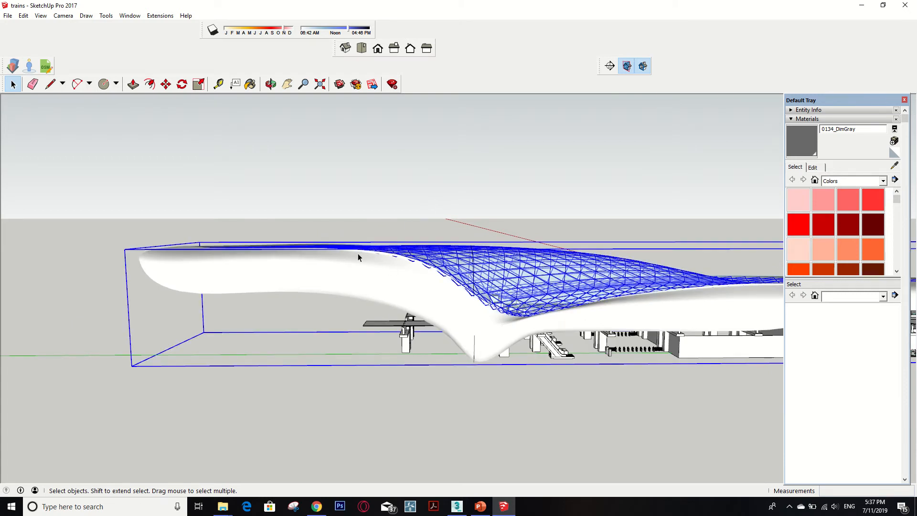
click(165, 84)
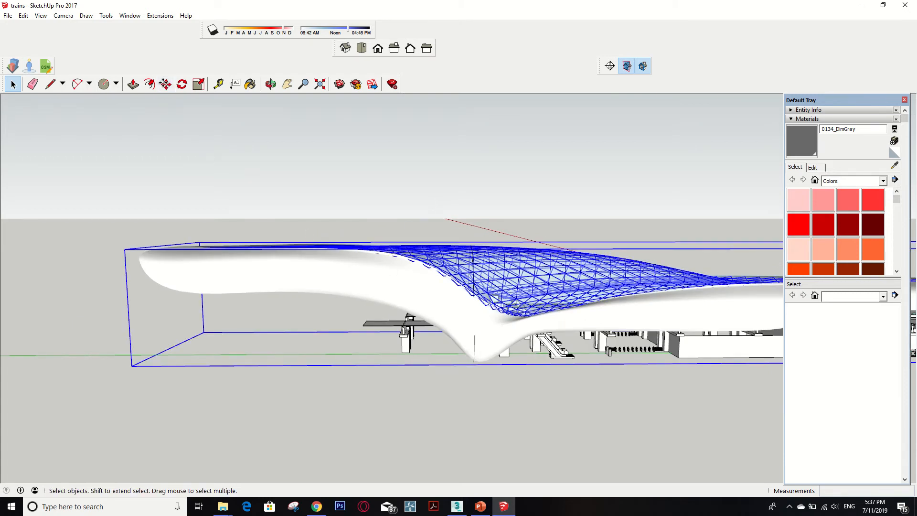
click(317, 264)
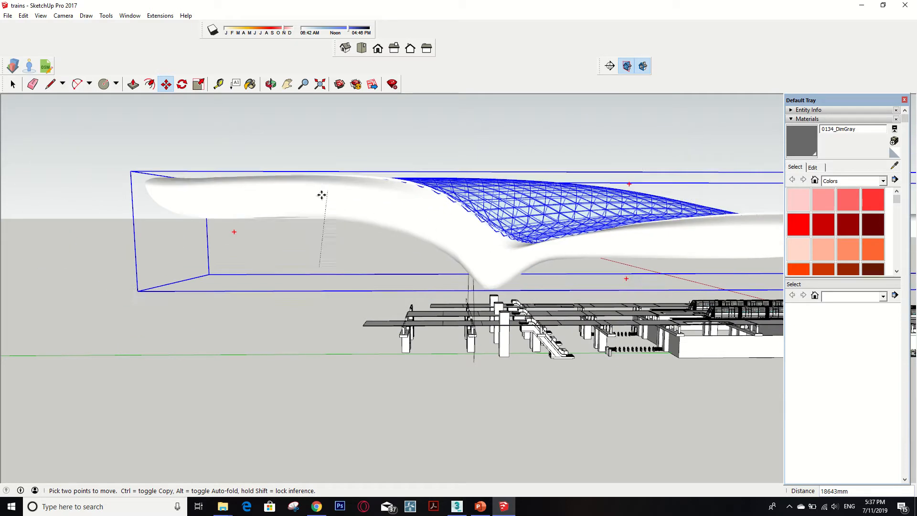
click(277, 201)
scroll(282, 207, down, 1)
key(space)
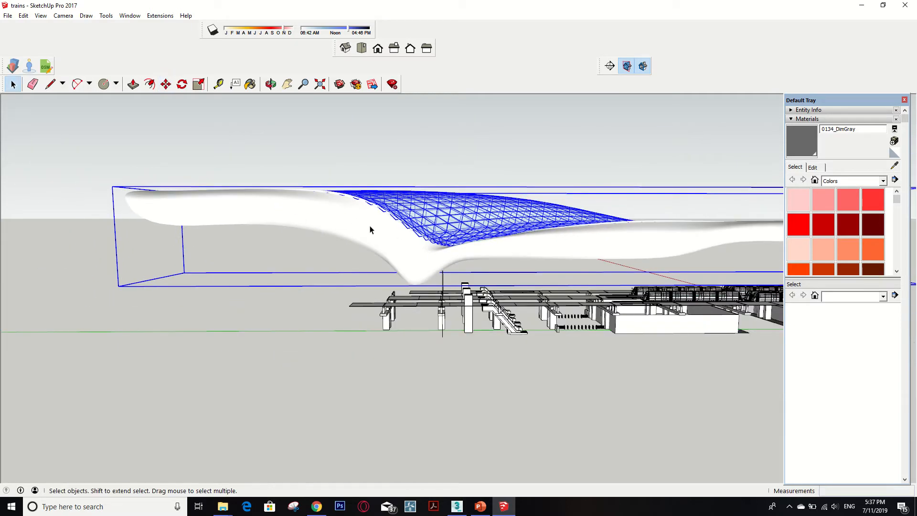
scroll(420, 253, down, 2)
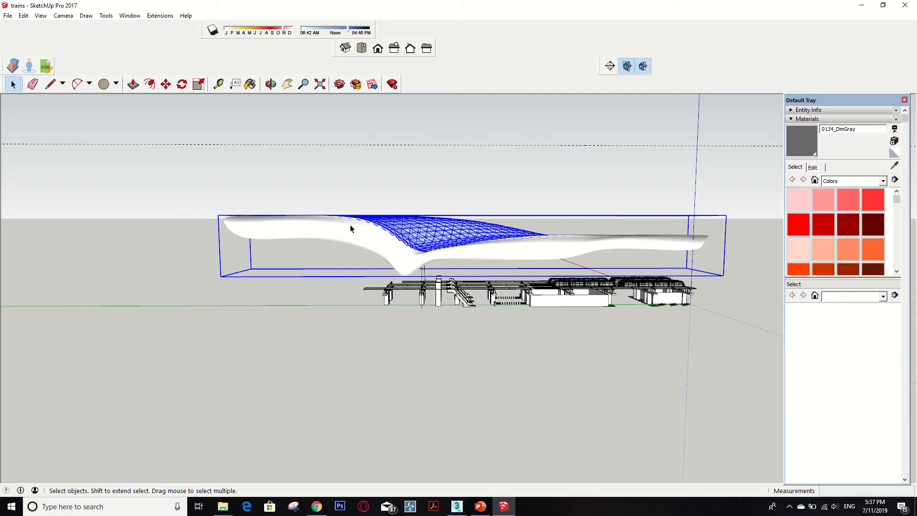
Try to export only the selected roof as the STL file trains on the Desktop, using millimeters and ASCII format.
click(3, 17)
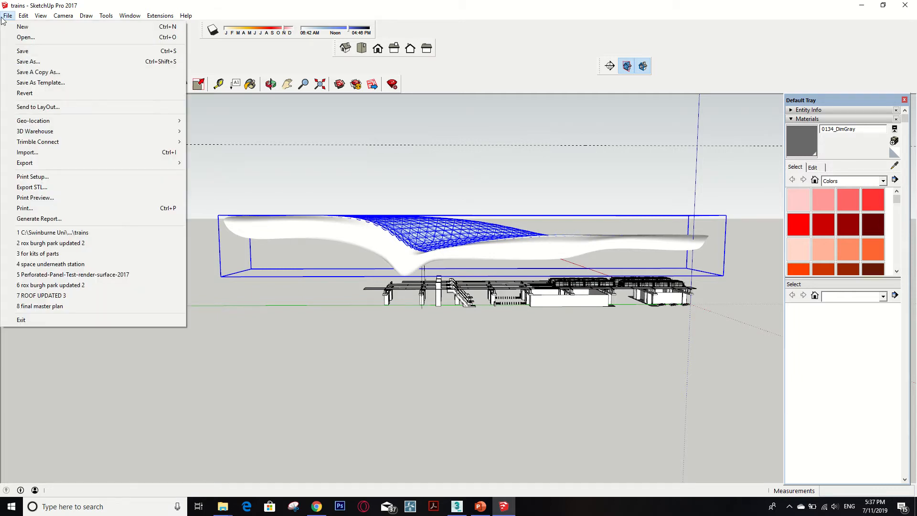
click(39, 187)
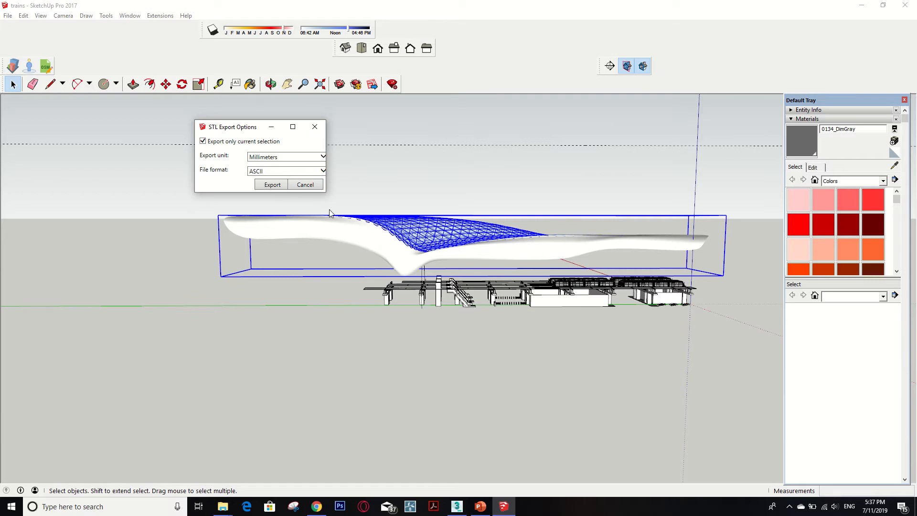
click(287, 159)
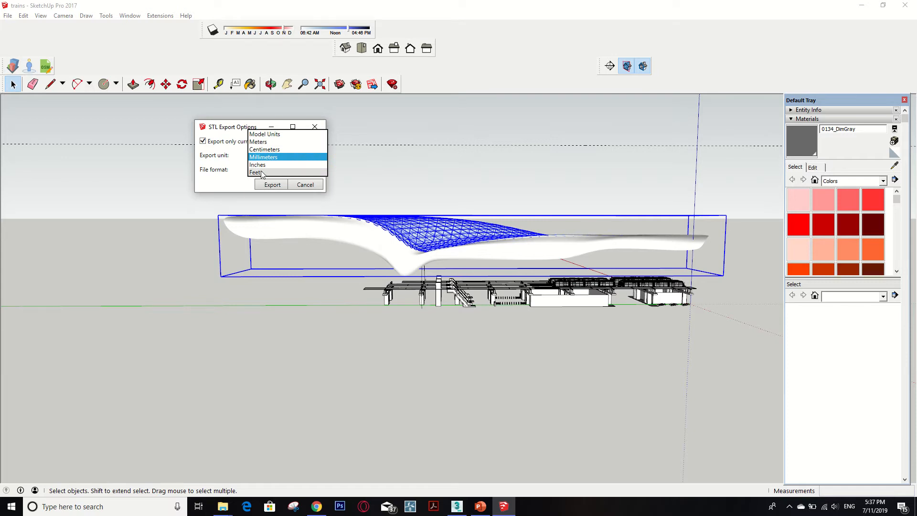
click(221, 186)
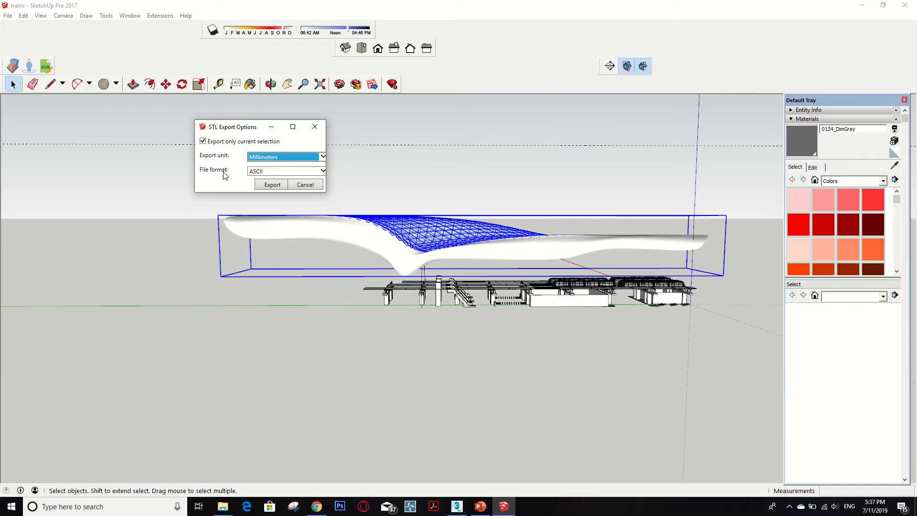
click(259, 185)
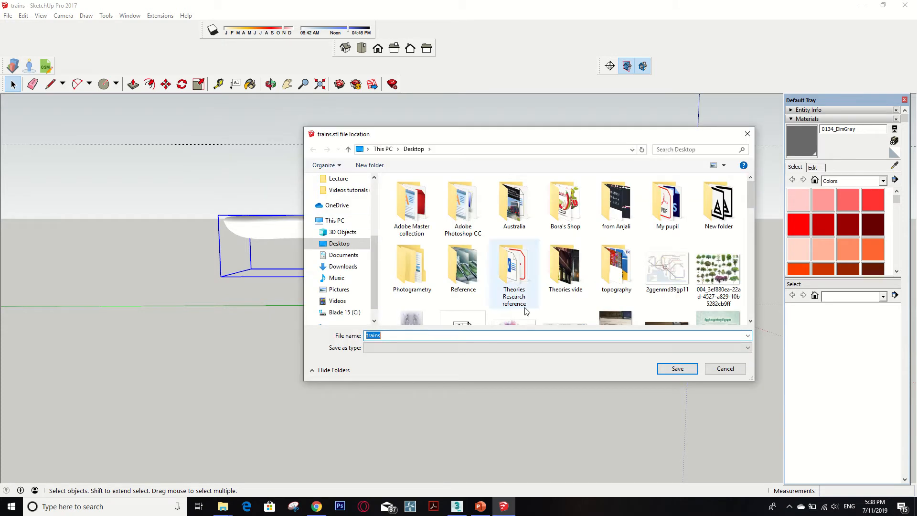
click(669, 371)
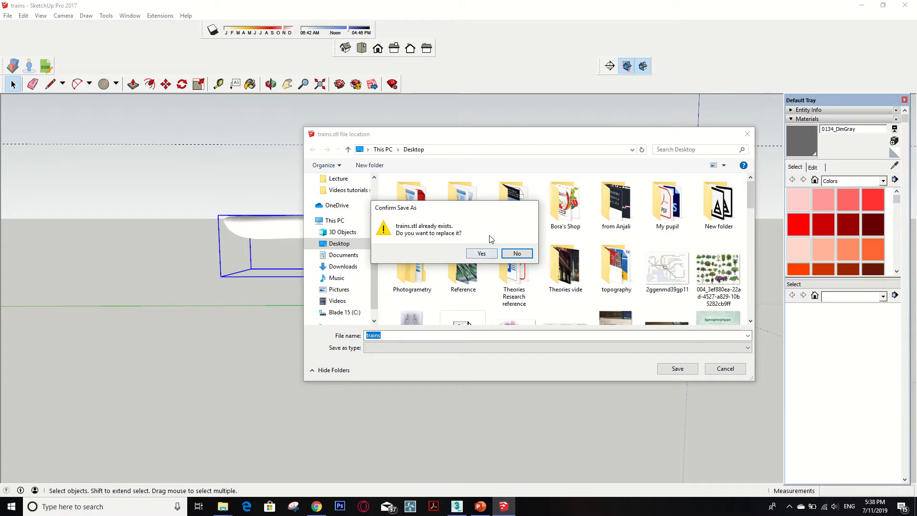
click(516, 254)
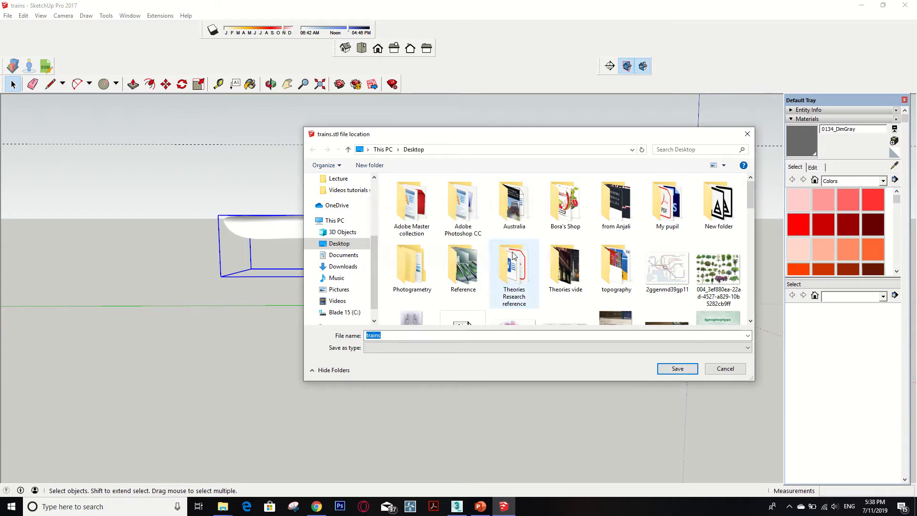
click(748, 134)
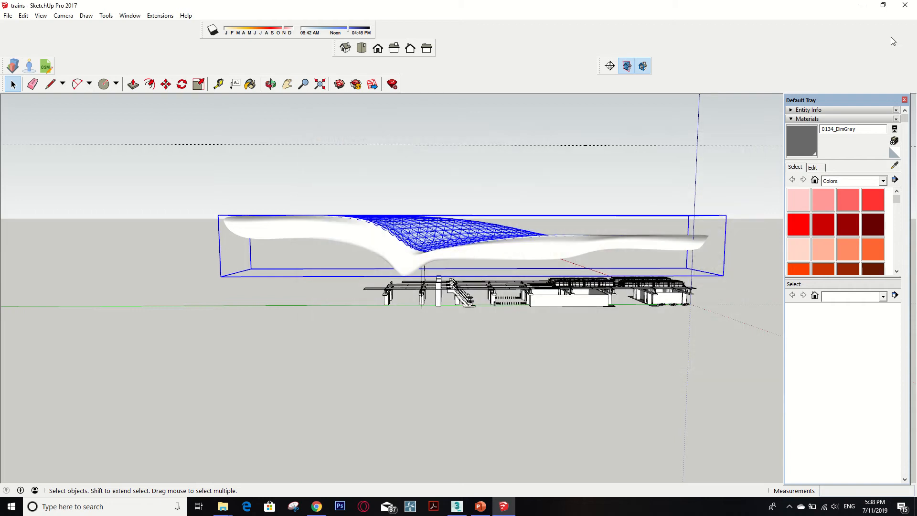
Minimize SketchUp and bring the trains STL file from the desktop into 3ds Max, placing it in the Perspective viewport.
click(860, 5)
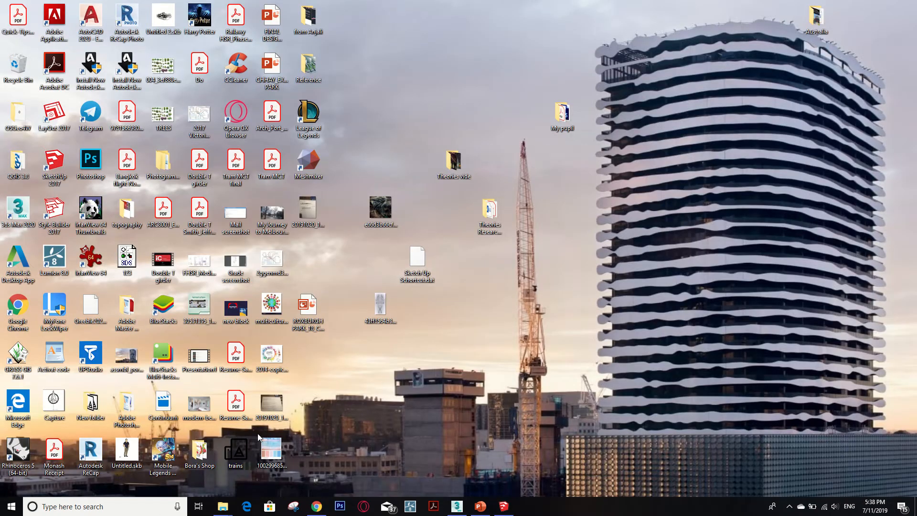
drag(240, 449, 508, 322)
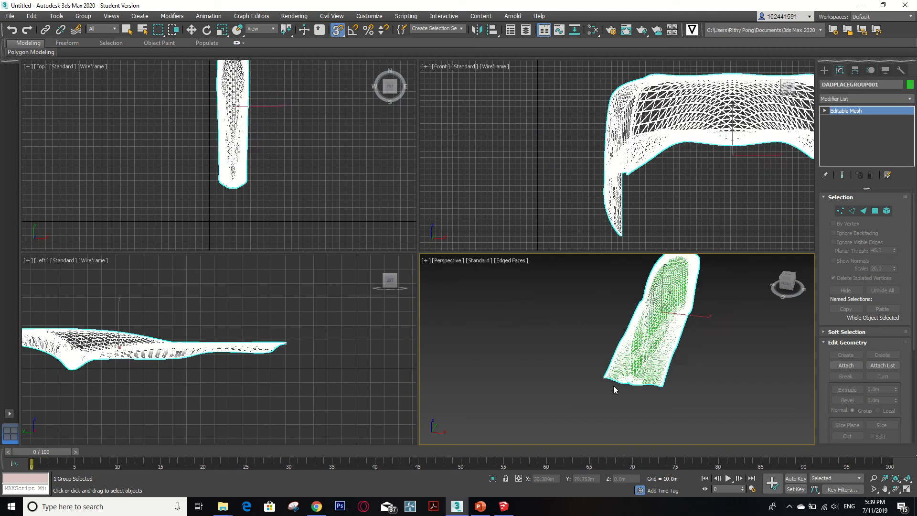
click(544, 391)
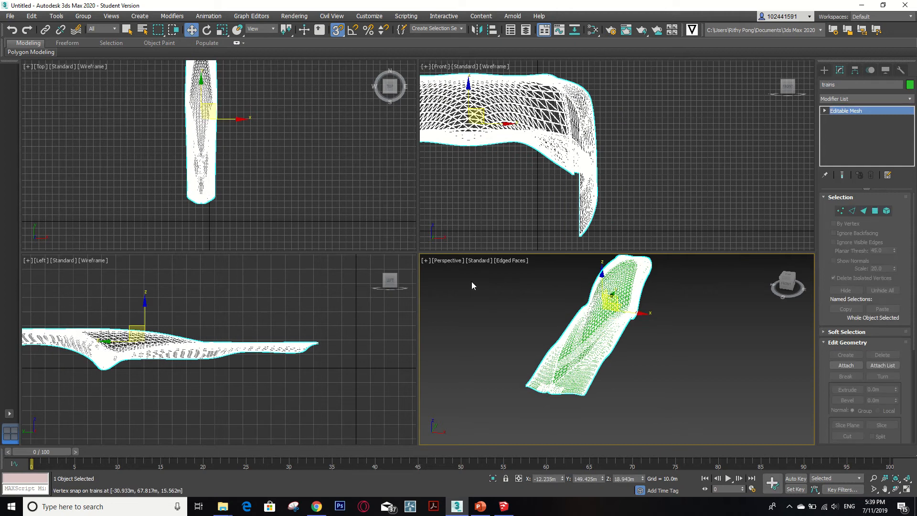
Maximize the Perspective viewport and orbit around the imported roof to view it from the side.
click(908, 490)
scroll(424, 277, down, 2)
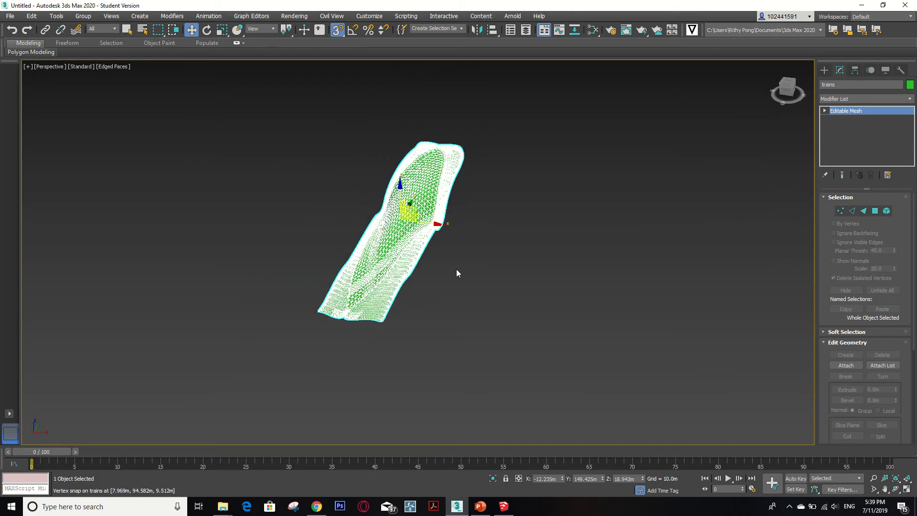
middle_drag(455, 266, 508, 279)
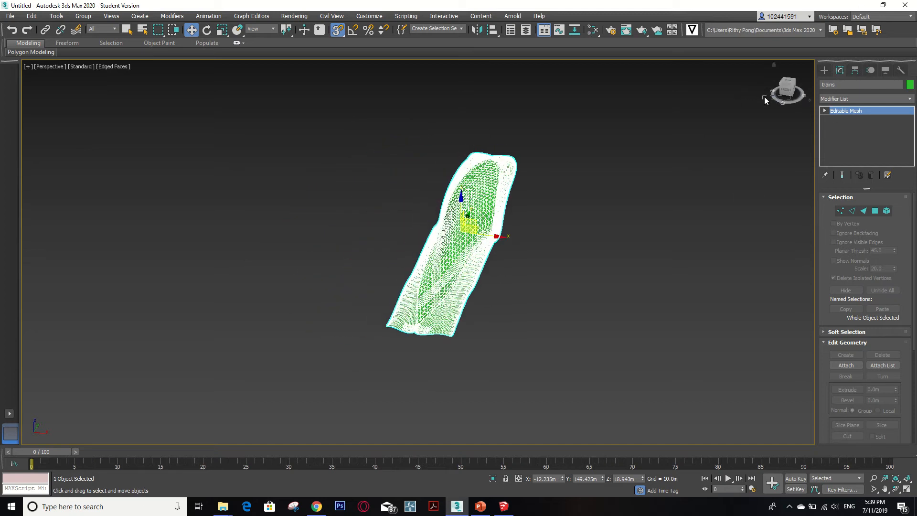
drag(764, 97, 764, 98)
alt+middle_drag(483, 283, 483, 283)
drag(777, 102, 760, 111)
alt+middle_drag(483, 283, 483, 283)
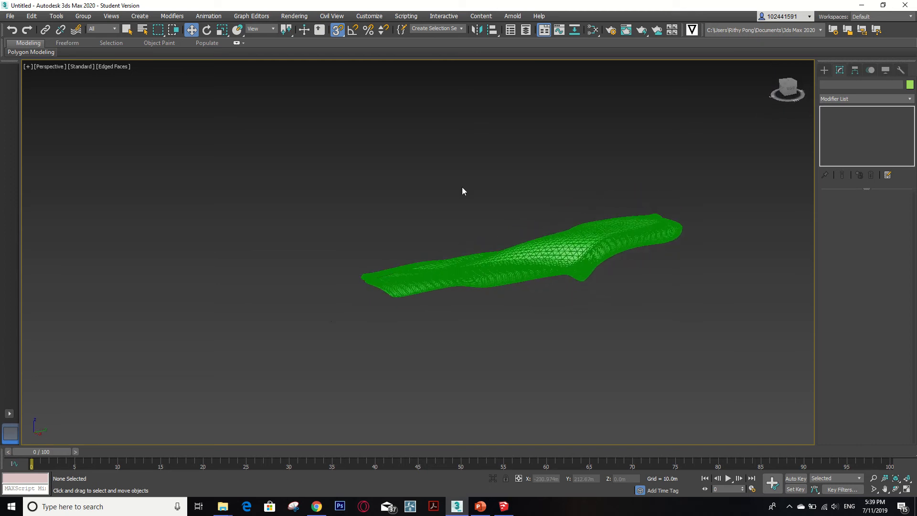
Examine the imported roof mesh and its edges up close, checking the viewport's Edged Faces shading option.
click(574, 246)
click(574, 246)
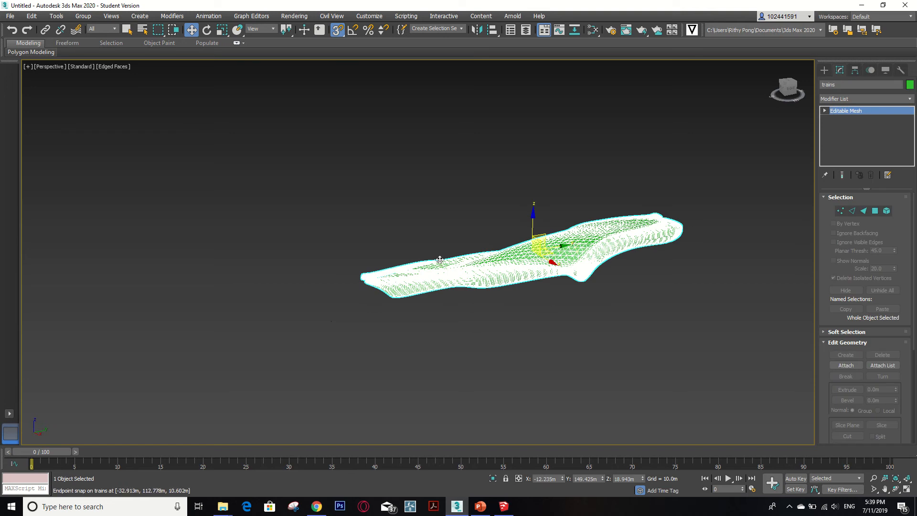
scroll(563, 270, up, 6)
scroll(557, 253, down, 6)
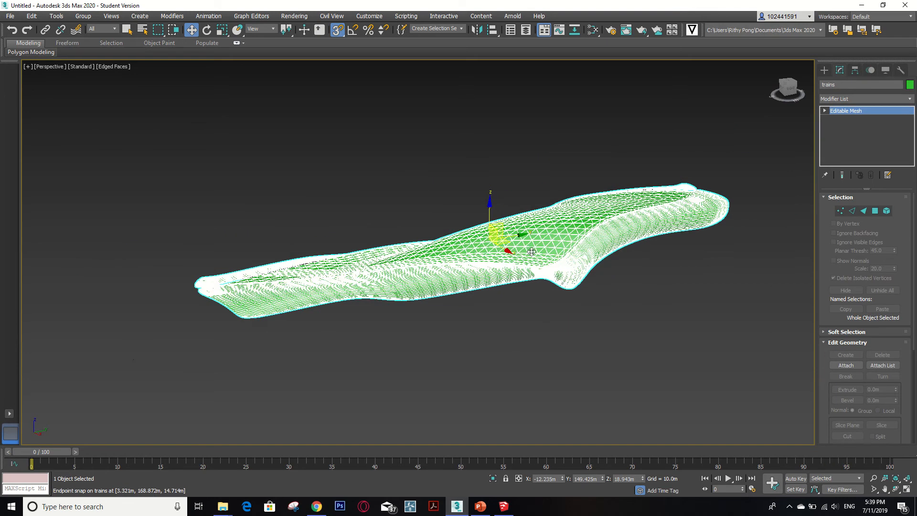
click(115, 67)
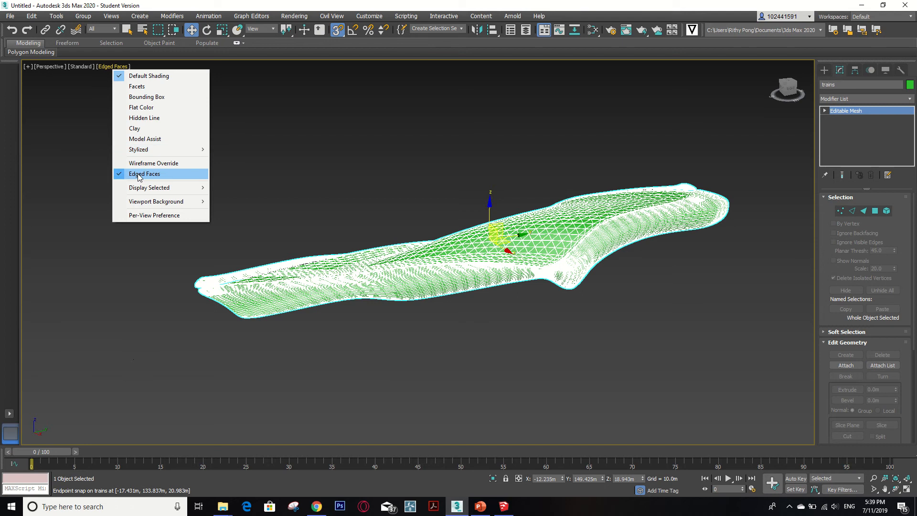
scroll(614, 256, up, 8)
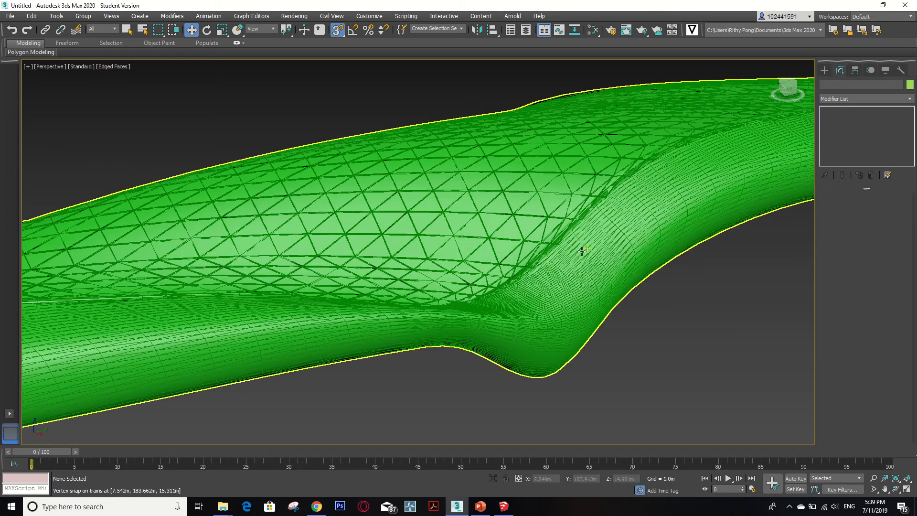
click(573, 253)
scroll(607, 222, down, 6)
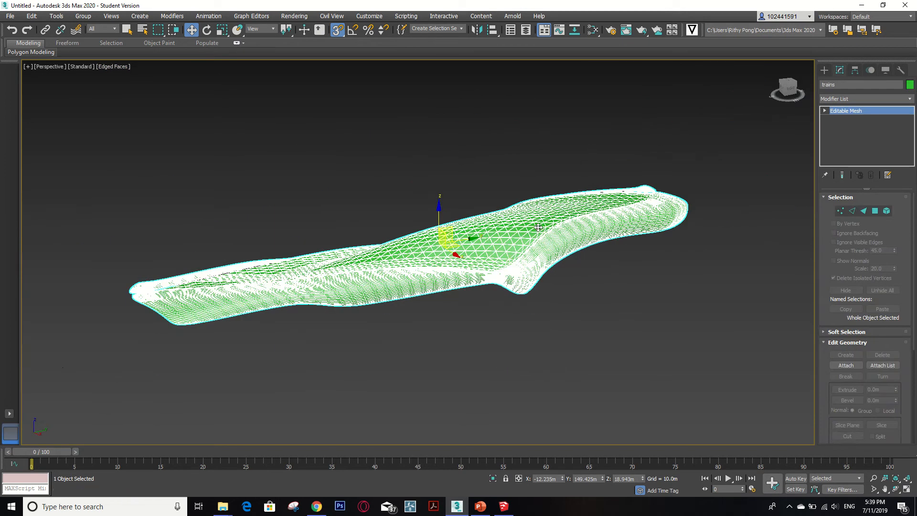
Convert the imported trains mesh from Editable Mesh to Editable Poly.
scroll(528, 212, up, 6)
scroll(527, 212, down, 8)
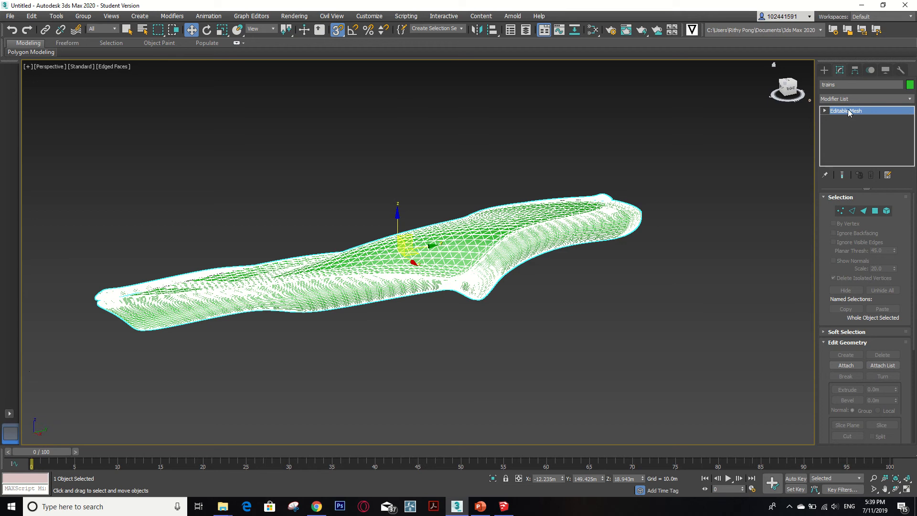
right_click(848, 111)
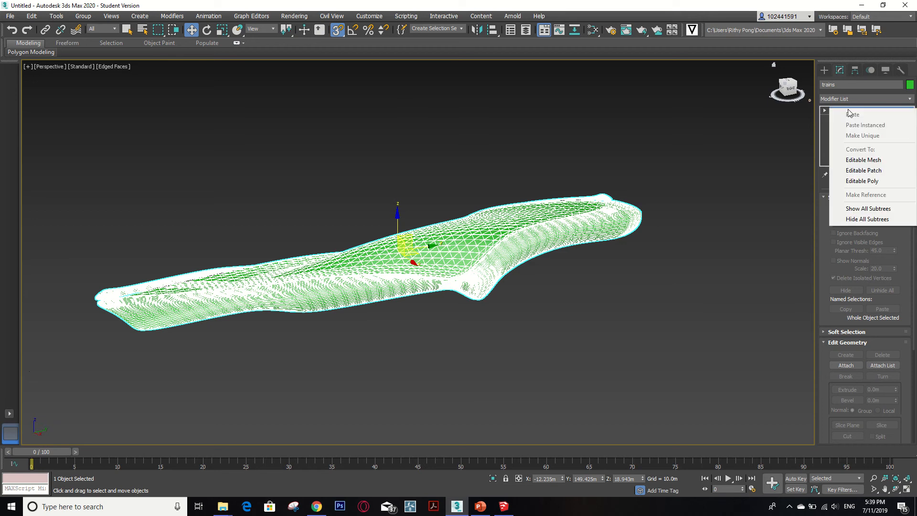
click(861, 181)
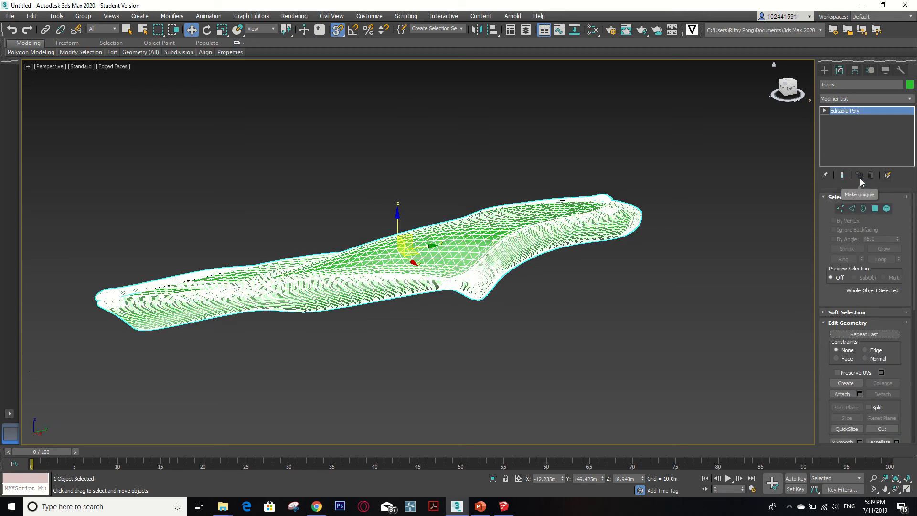
Try the Vertex, Edge and Polygon sub-object levels of the roof's Editable Poly and settle on Edge level.
scroll(513, 254, up, 5)
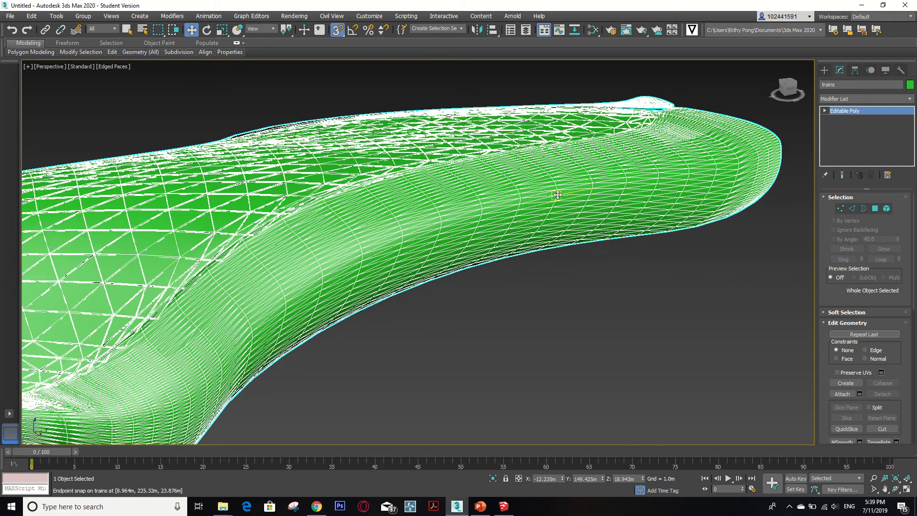
click(854, 210)
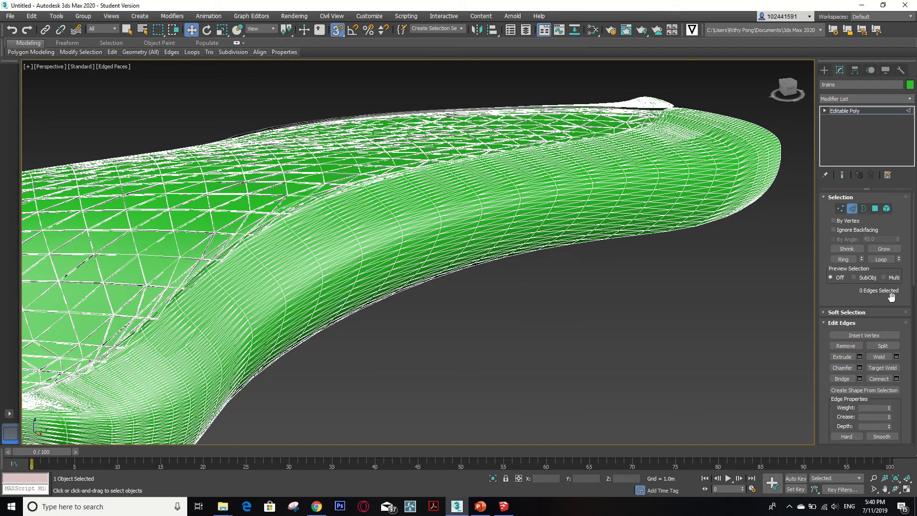
click(842, 208)
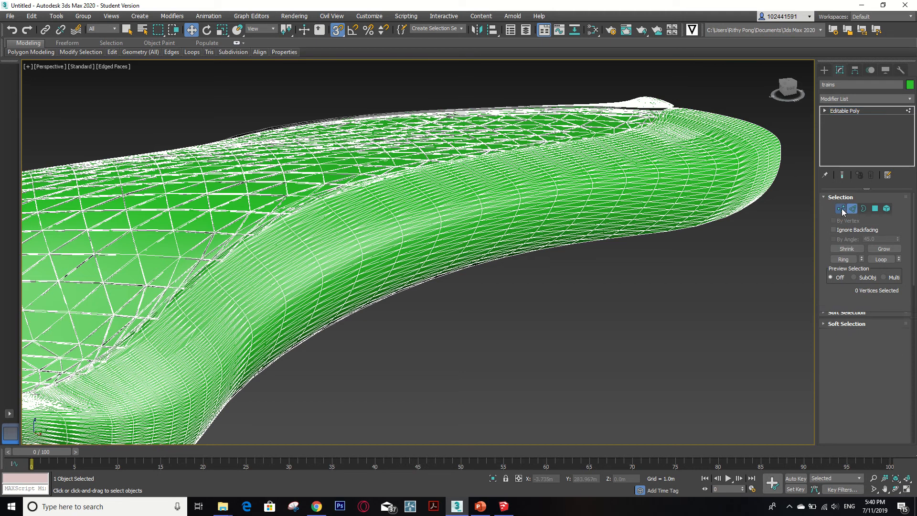
click(851, 209)
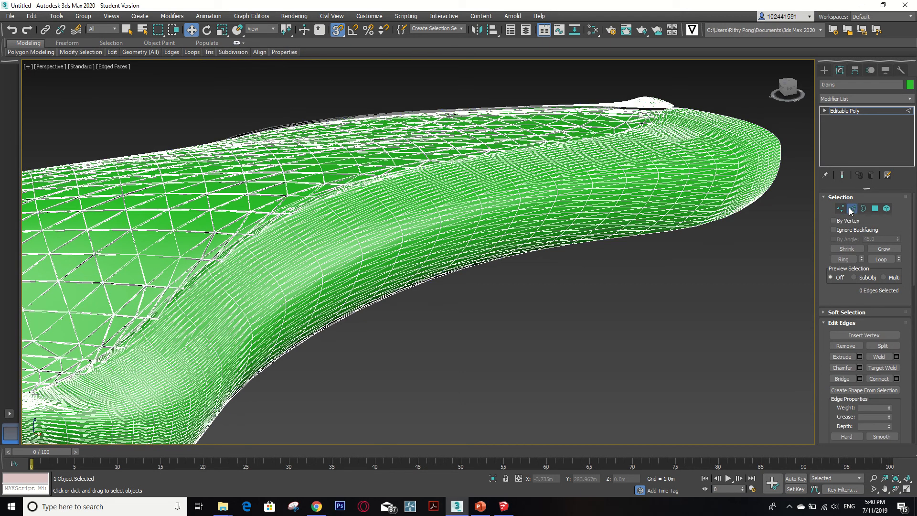
click(878, 209)
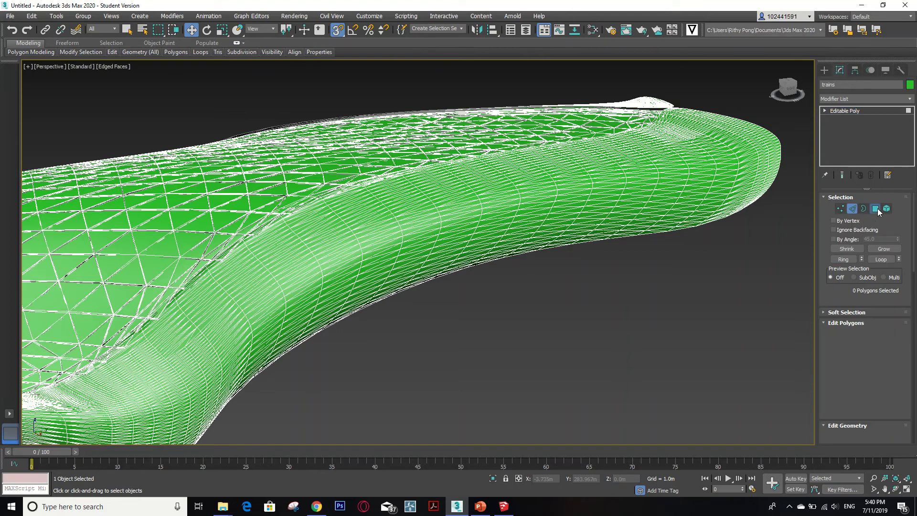
click(850, 210)
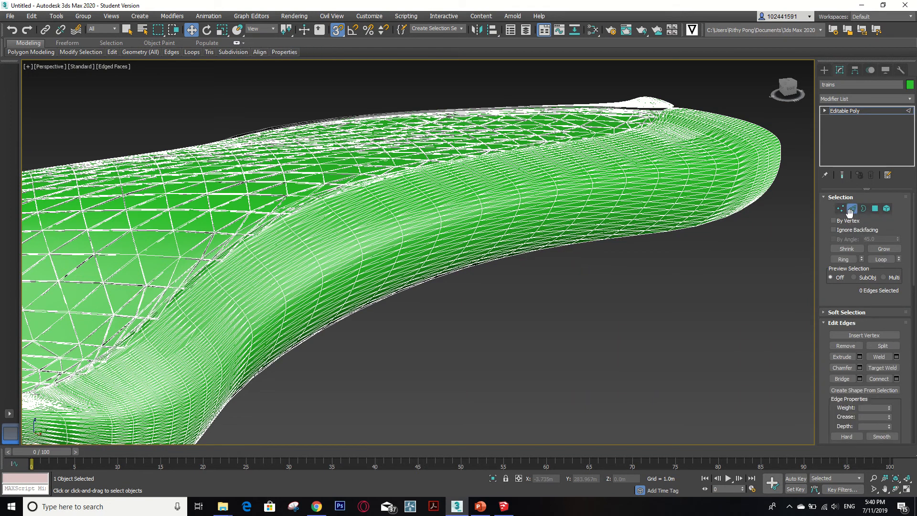
Select a single edge on the roof's curved rim and move it up, away from the surface.
scroll(593, 148, up, 8)
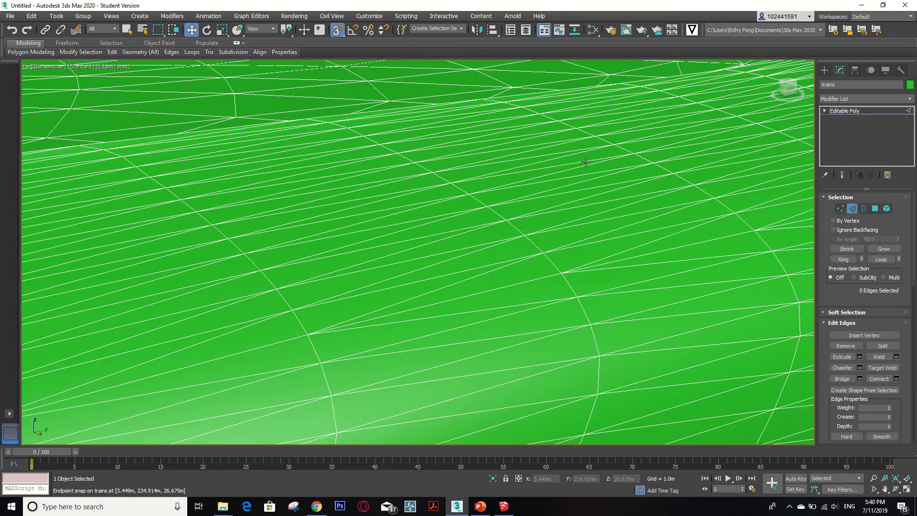
click(578, 161)
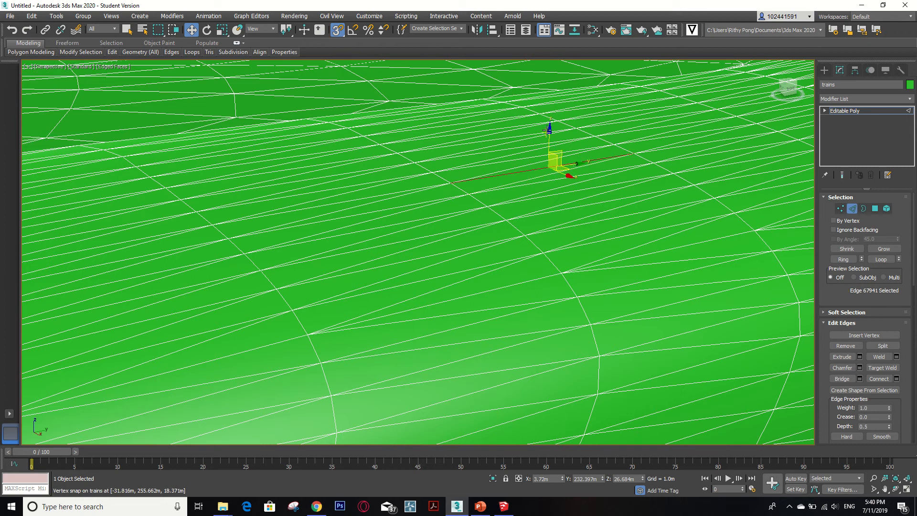
drag(550, 132, 553, 64)
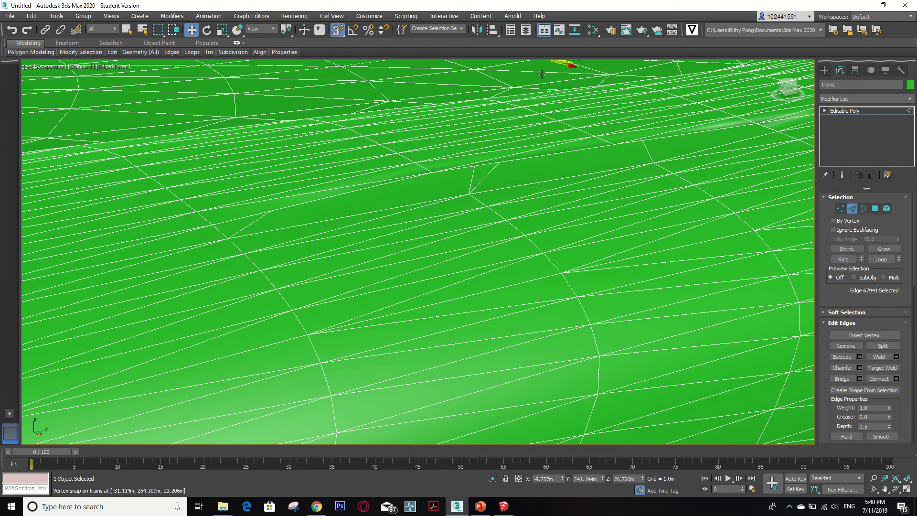
scroll(541, 158, down, 2)
scroll(540, 157, down, 3)
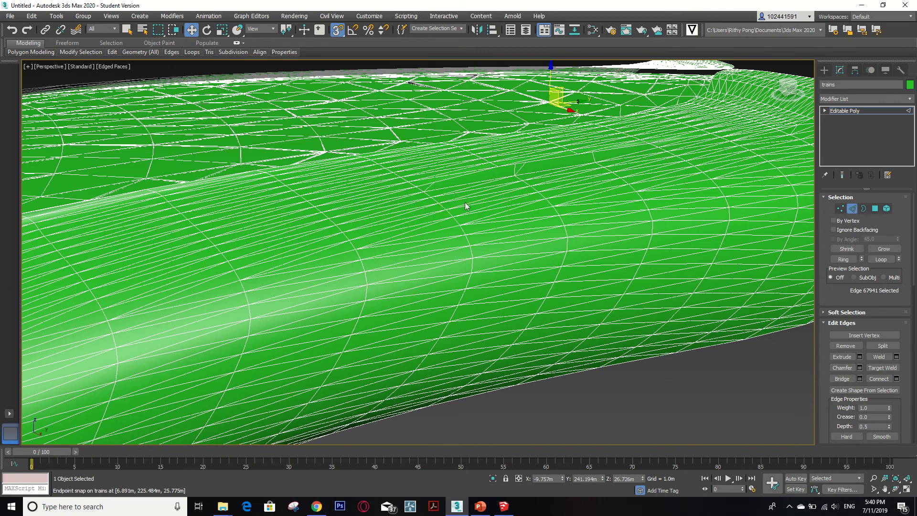
Move three more individual edges along the roof's curved rim away from the surface.
click(500, 208)
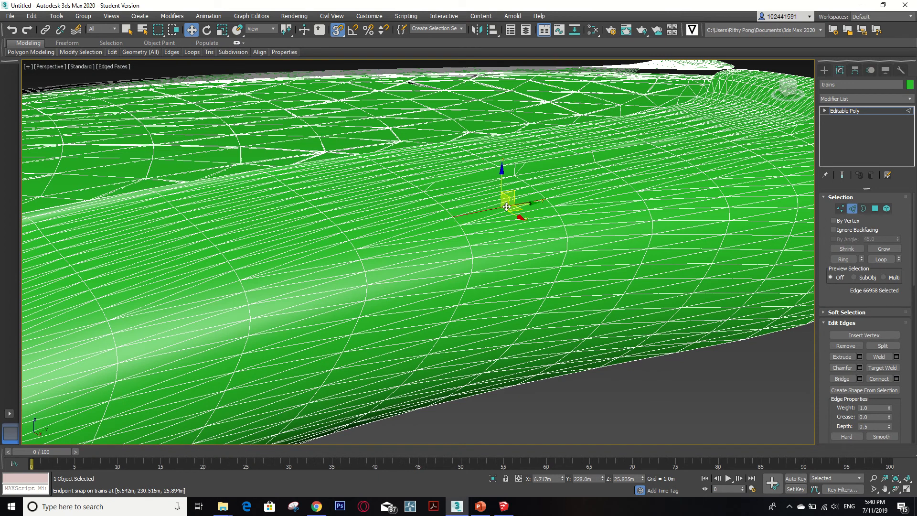
drag(503, 170, 513, 133)
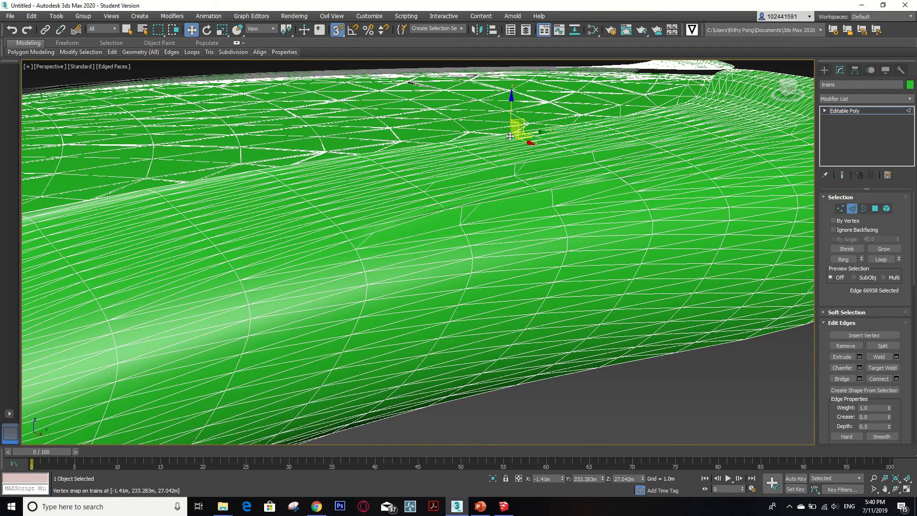
scroll(660, 223, down, 3)
click(666, 200)
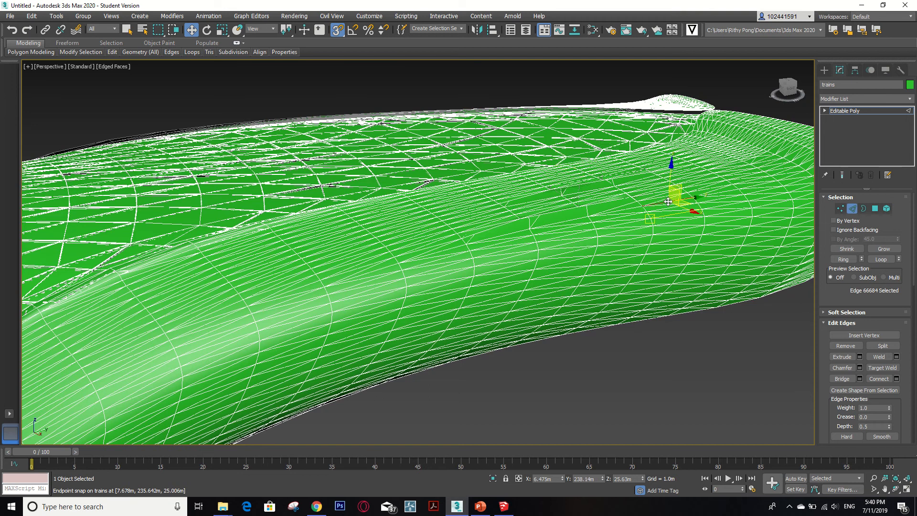
drag(667, 162, 674, 113)
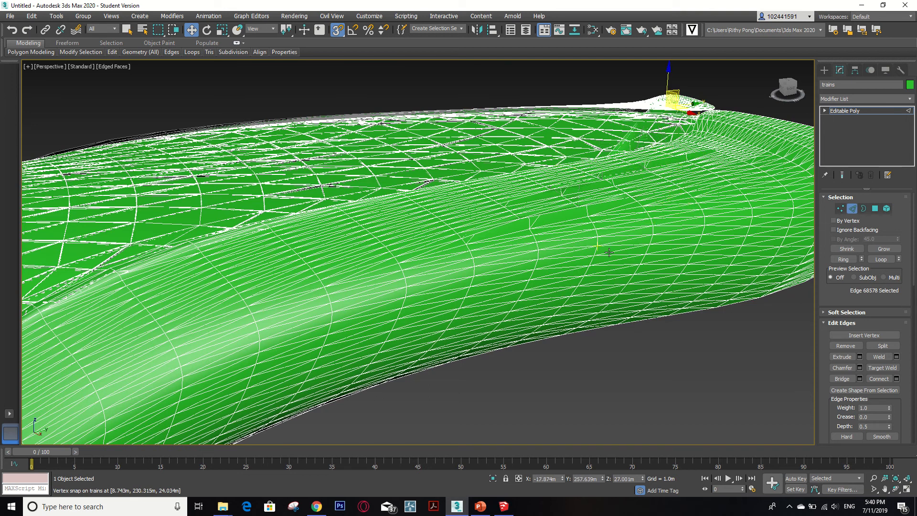
click(421, 242)
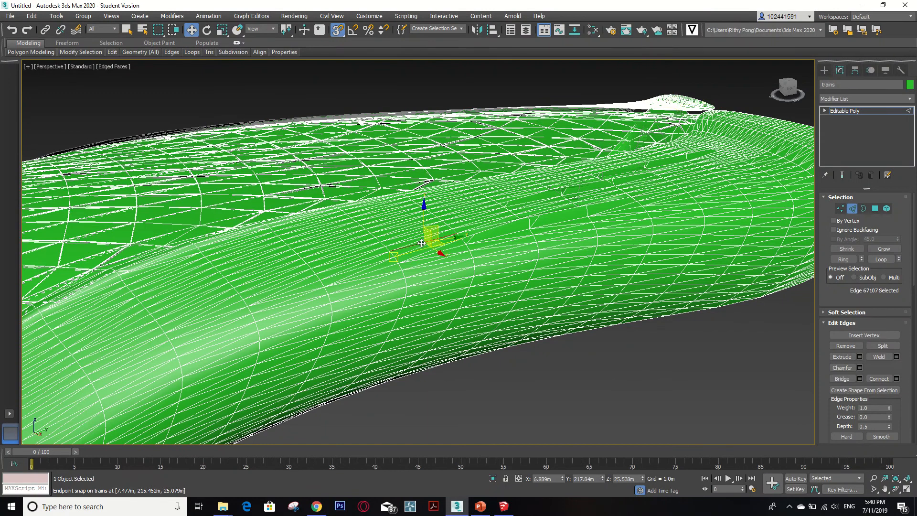
drag(425, 207, 426, 133)
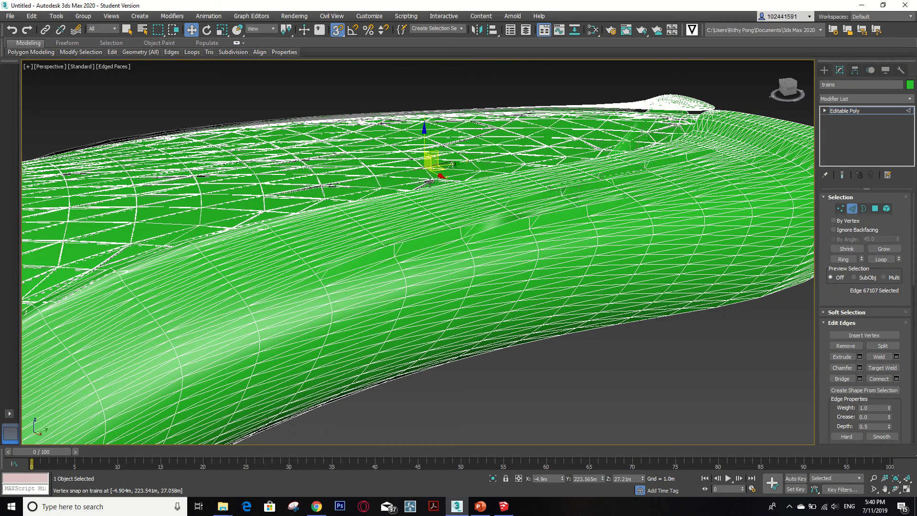
Examine the whole edited roof from a distance and clear the edge selection.
scroll(494, 293, down, 8)
scroll(307, 224, up, 4)
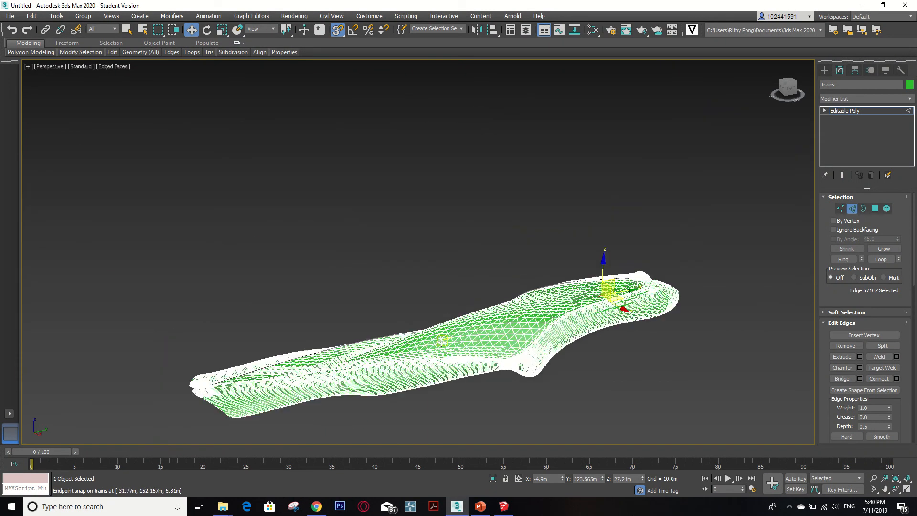
scroll(383, 231, down, 4)
scroll(383, 232, up, 5)
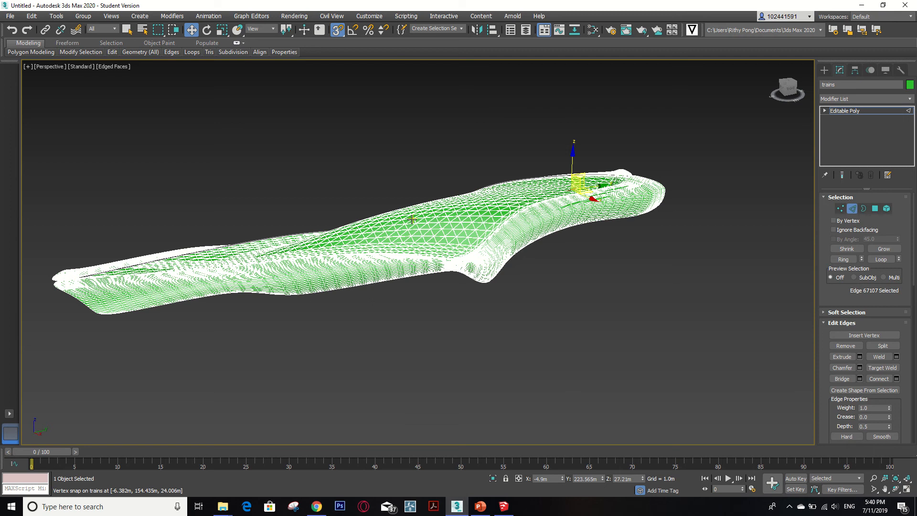
scroll(409, 238, up, 2)
scroll(408, 237, down, 1)
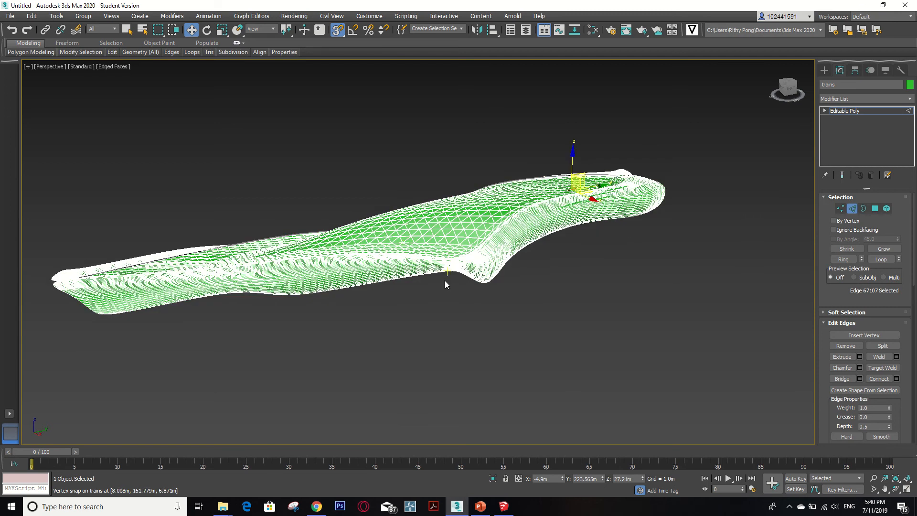
key(ctrl+super+q)
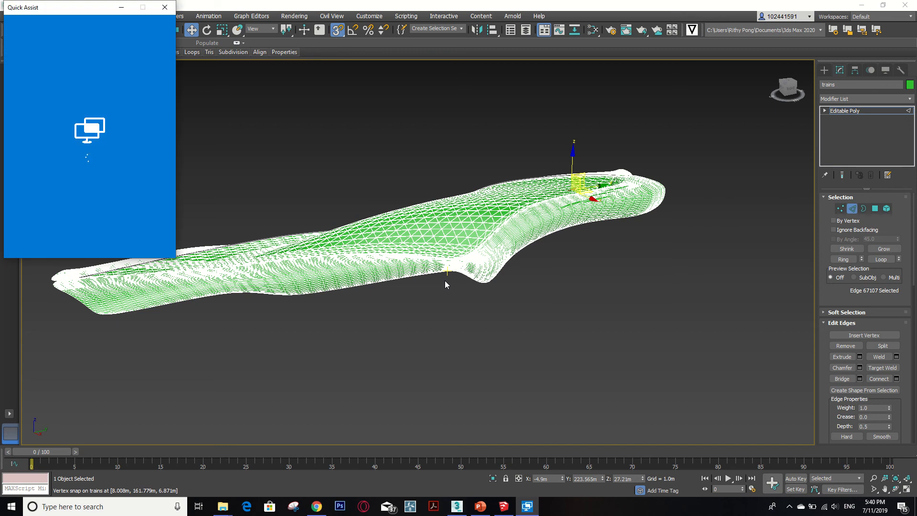
click(445, 280)
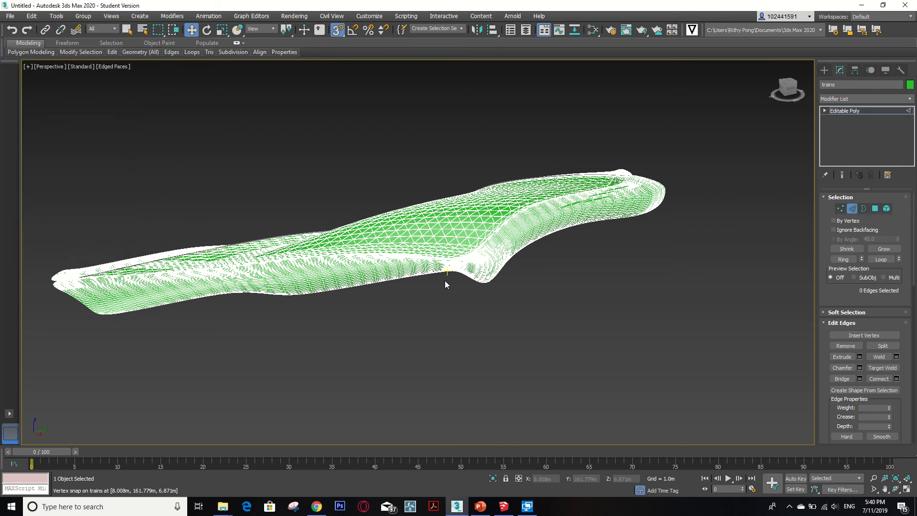